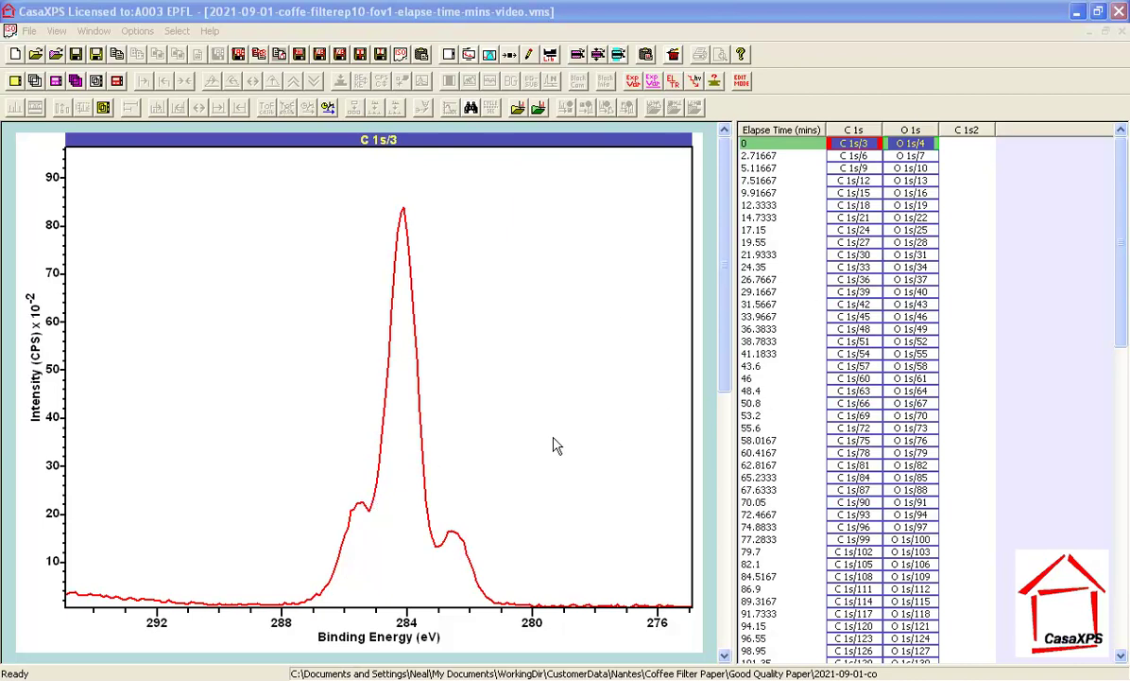
Browse the later C 1s spectra from C 1s/99 onward, then return to C 1s/3.
{"action": "left_click", "coordinate": [851, 539]}
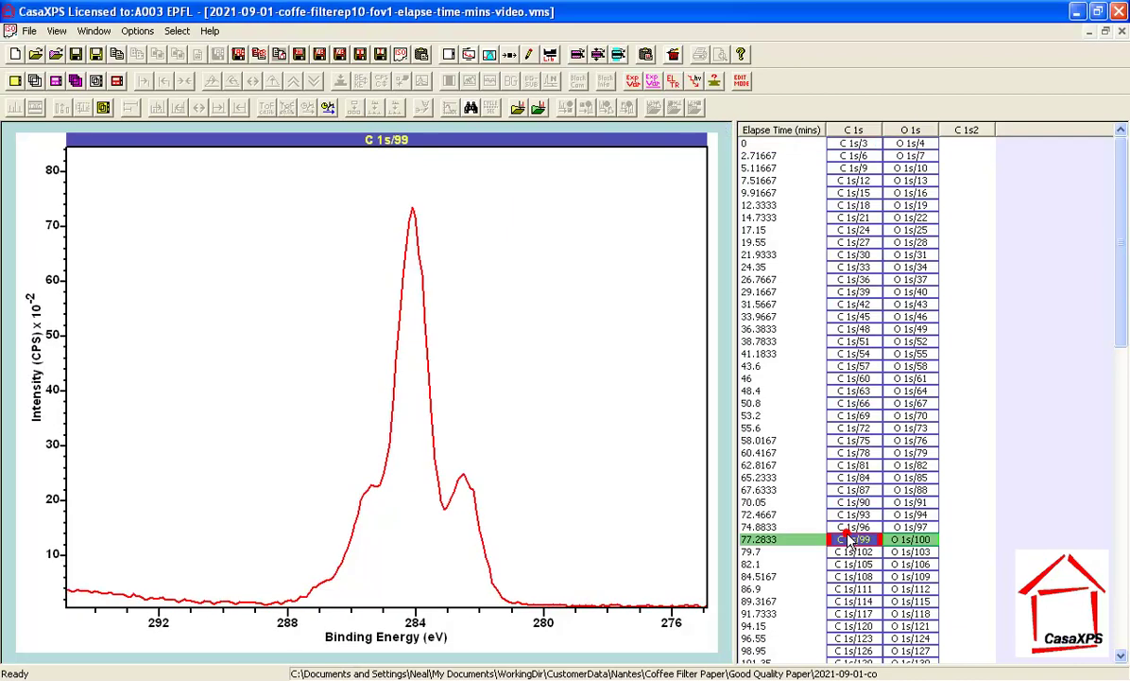
{"action": "key", "text": "Down"}
{"action": "key", "text": "Down"}
{"action": "key", "text": "Down"}
{"action": "key", "text": "Down"}
{"action": "key", "text": "Down"}
{"action": "key", "text": "Down"}
{"action": "key", "text": "Down"}
{"action": "key", "text": "Down"}
{"action": "key", "text": "Down"}
{"action": "key", "text": "Down"}
{"action": "key", "text": "Down"}
{"action": "key", "text": "Down"}
{"action": "key", "text": "Down"}
{"action": "key", "text": "Down"}
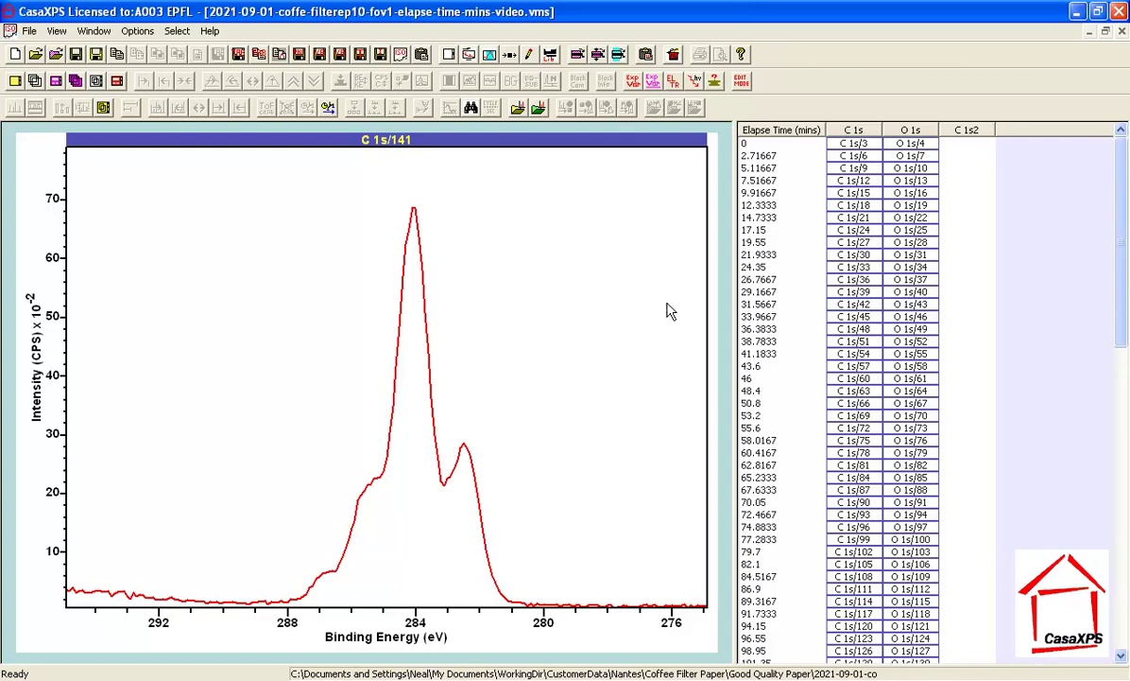
{"action": "left_click", "coordinate": [774, 143]}
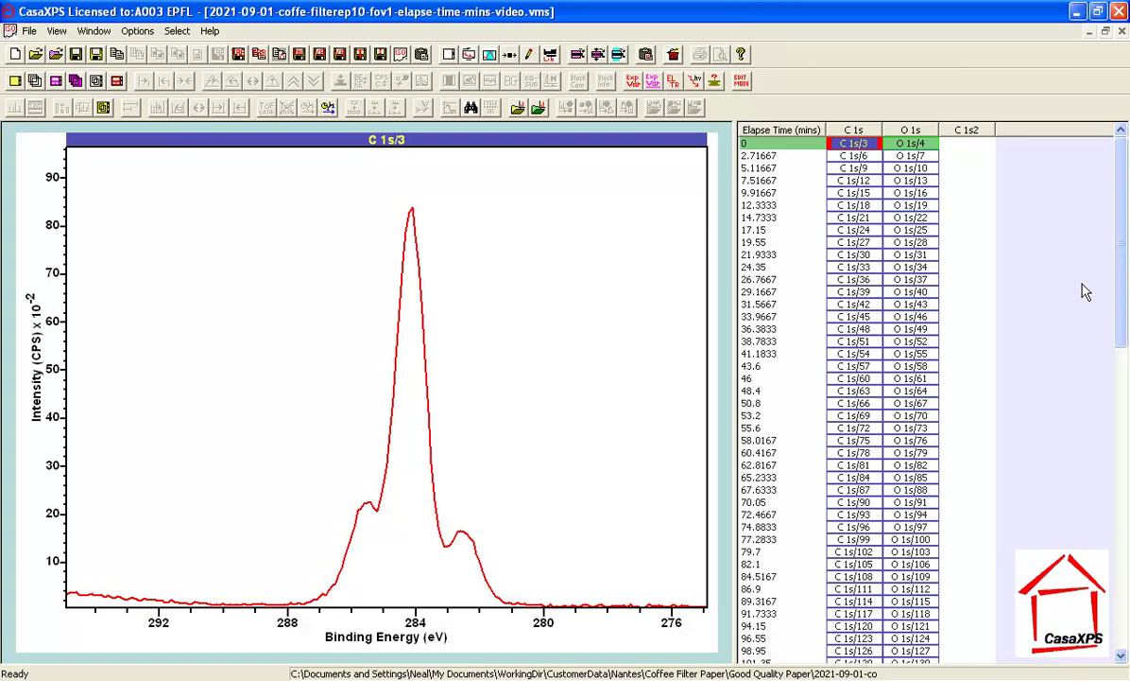
Display the fitted C 1s/240 spectrum with its four components on the envelope.
{"action": "left_click_drag", "start_coordinate": [1119, 252], "coordinate": [1123, 501]}
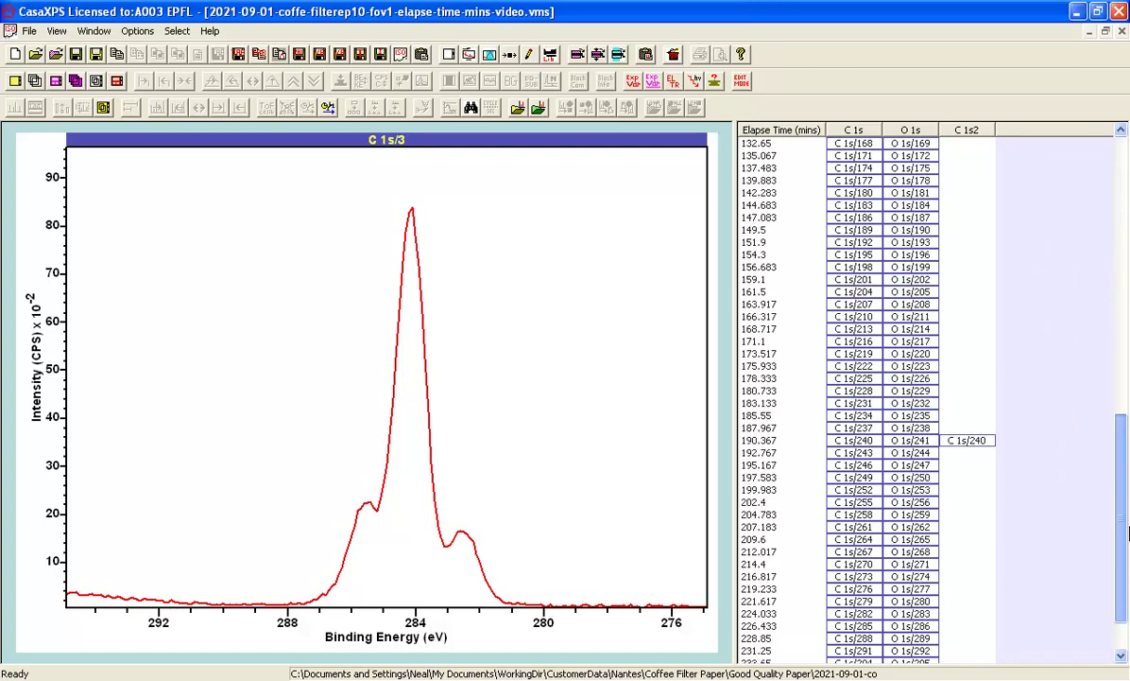
{"action": "left_click", "coordinate": [968, 443]}
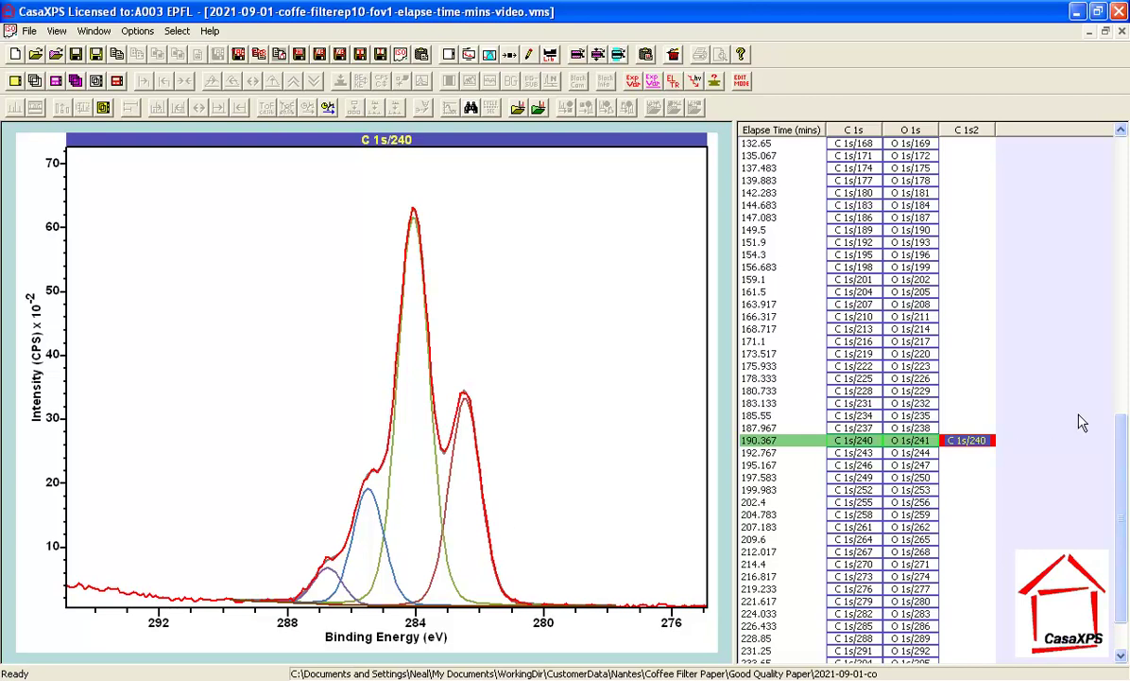
{"action": "left_click_drag", "start_coordinate": [1120, 428], "coordinate": [1123, 151]}
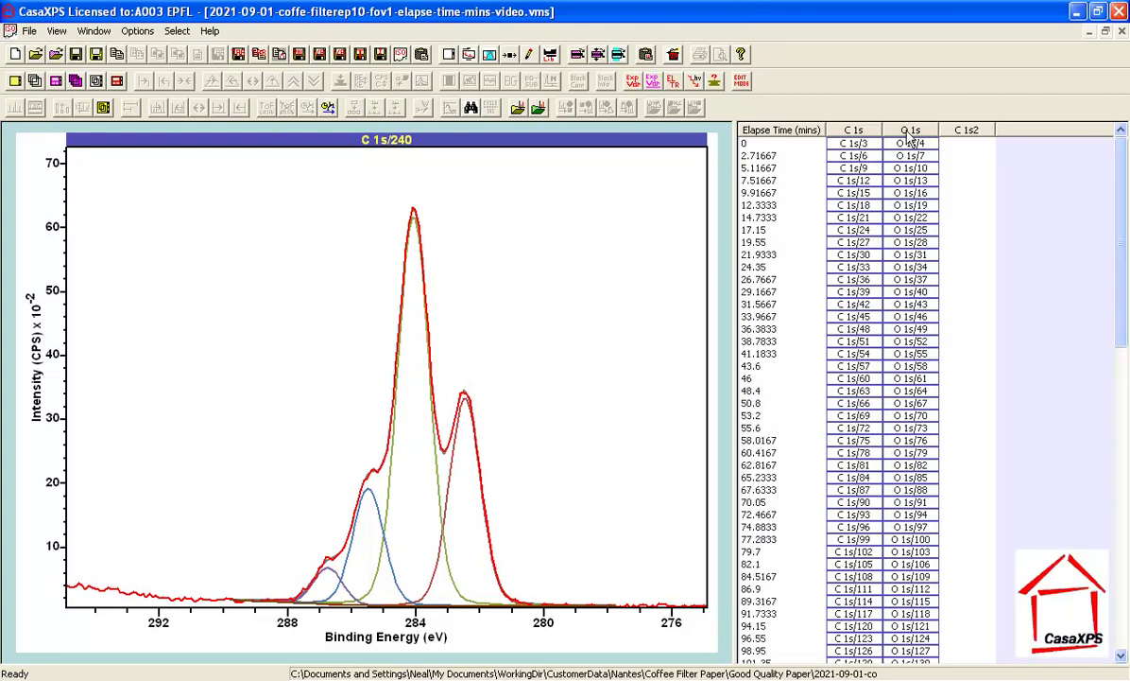
Copy C 1s/240's regions and components onto C 1s/3 with Auto Fit Comps enabled.
{"action": "left_click", "coordinate": [857, 143]}
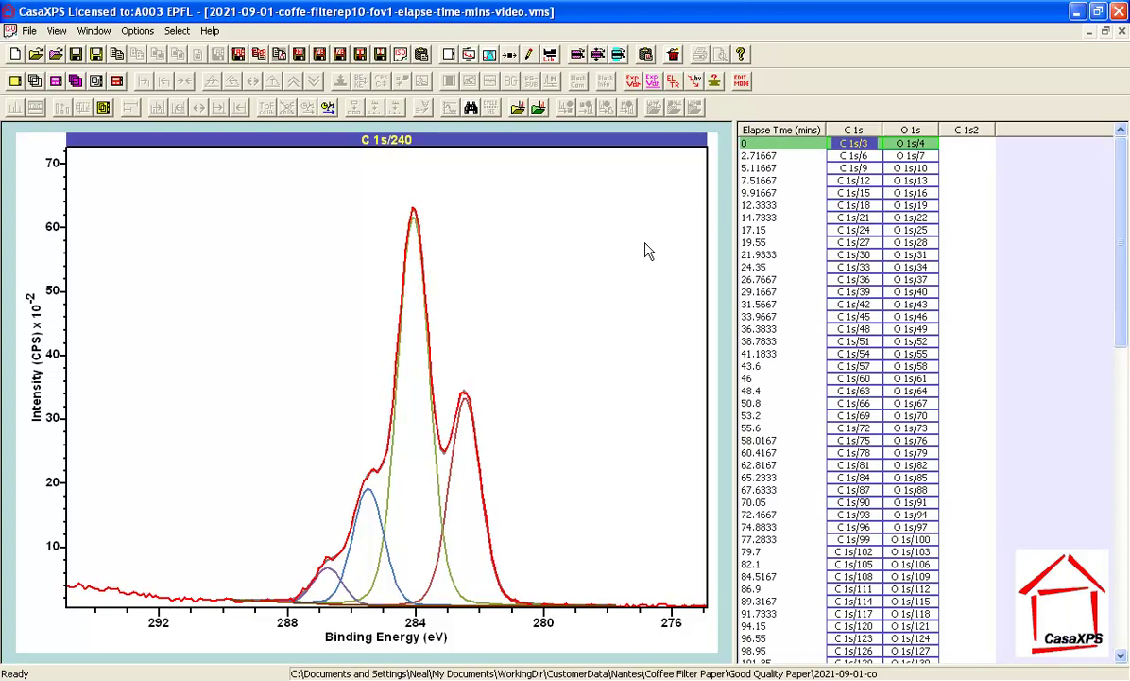
{"action": "left_click", "coordinate": [378, 285]}
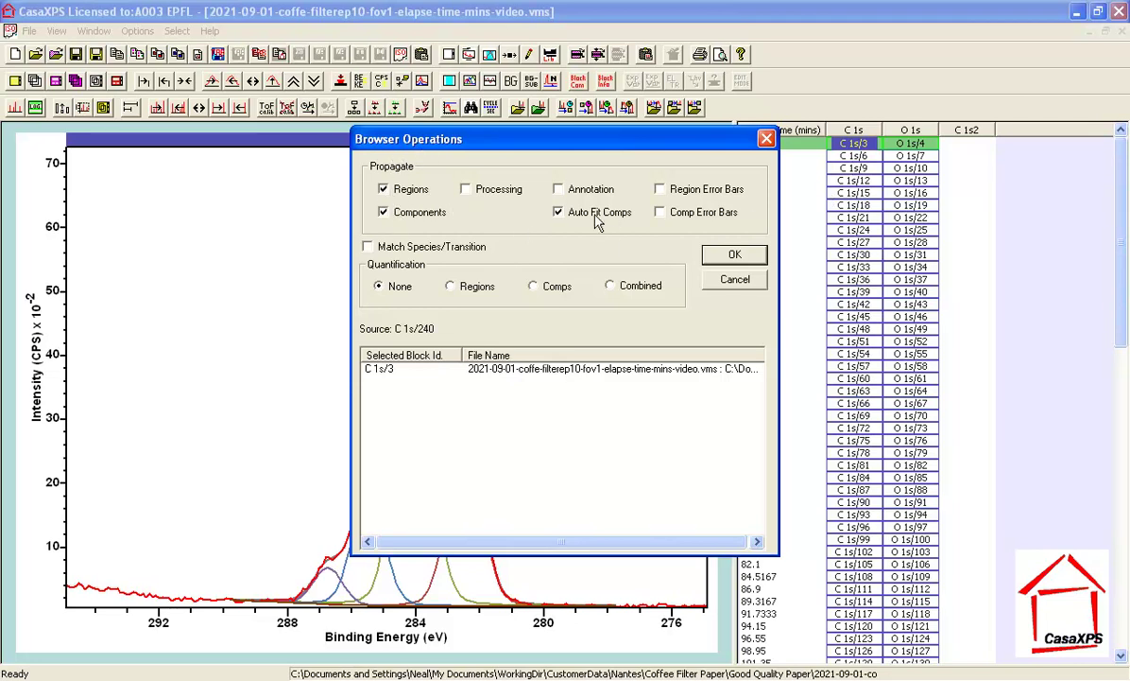
{"action": "left_click", "coordinate": [733, 255]}
{"action": "left_click", "coordinate": [471, 361]}
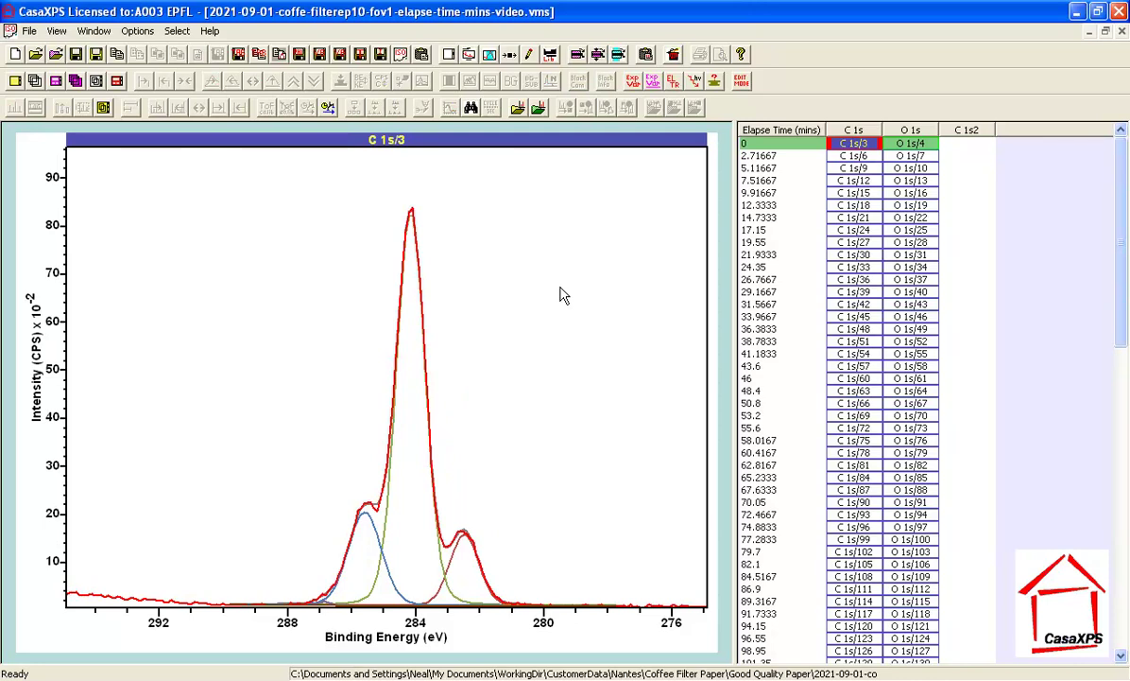
Show the C 1s/3 residual (STD 1.079) and open the Quantification Parameters Components table.
{"action": "left_click", "coordinate": [451, 180]}
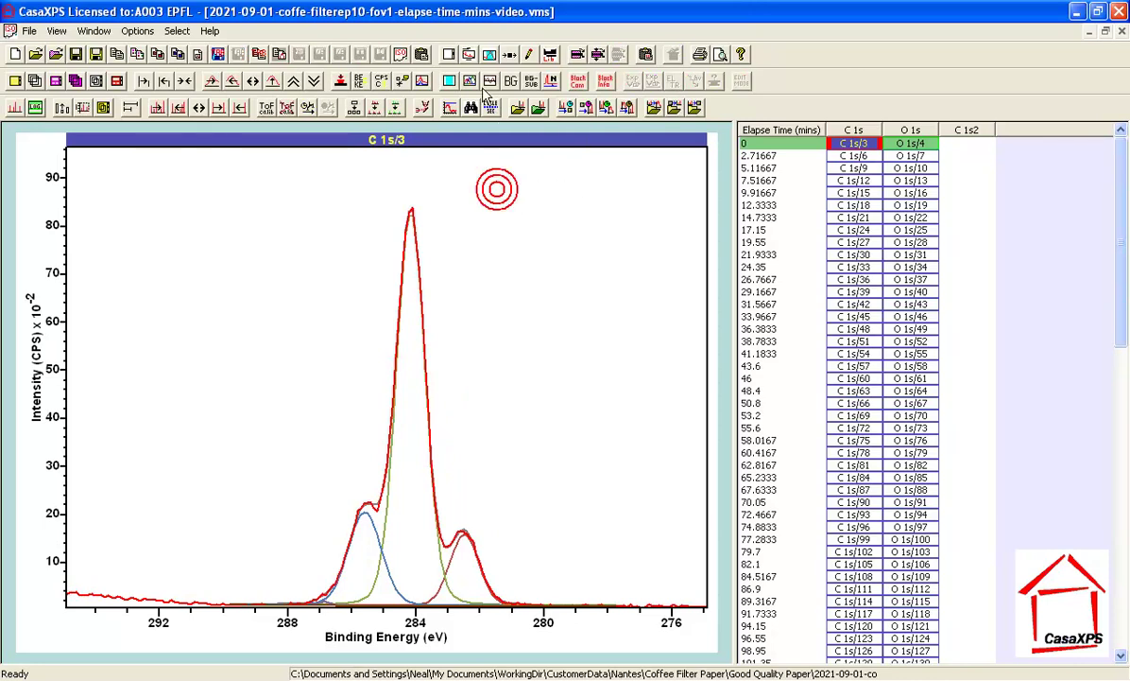
{"action": "left_click", "coordinate": [489, 84]}
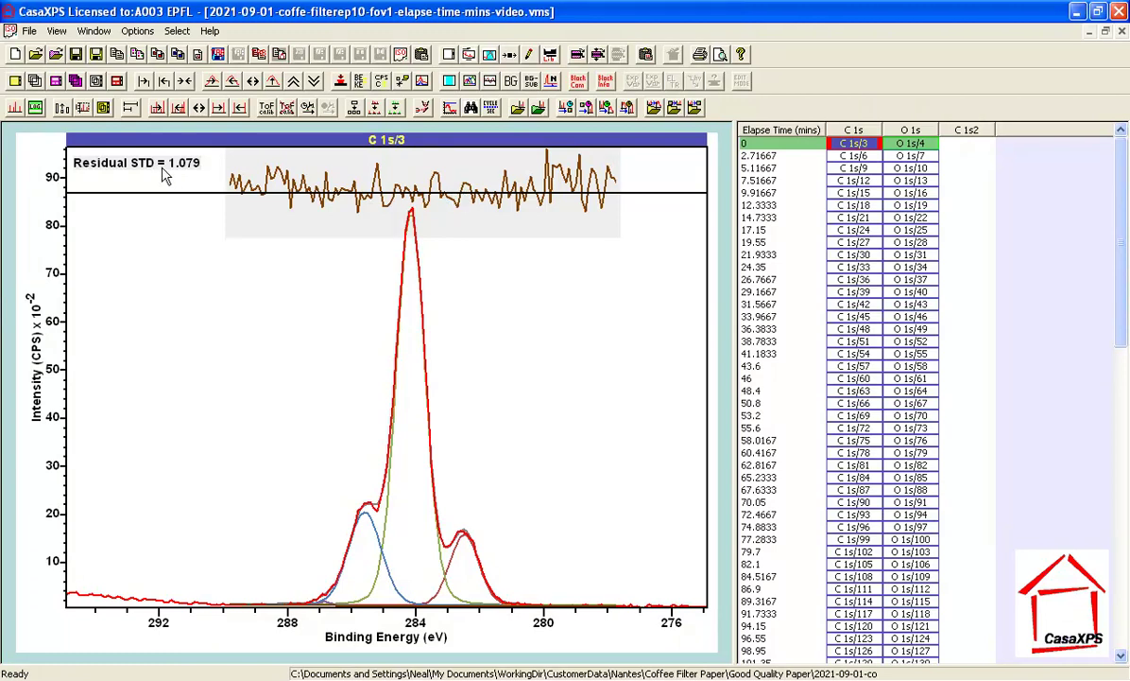
{"action": "left_click", "coordinate": [490, 56]}
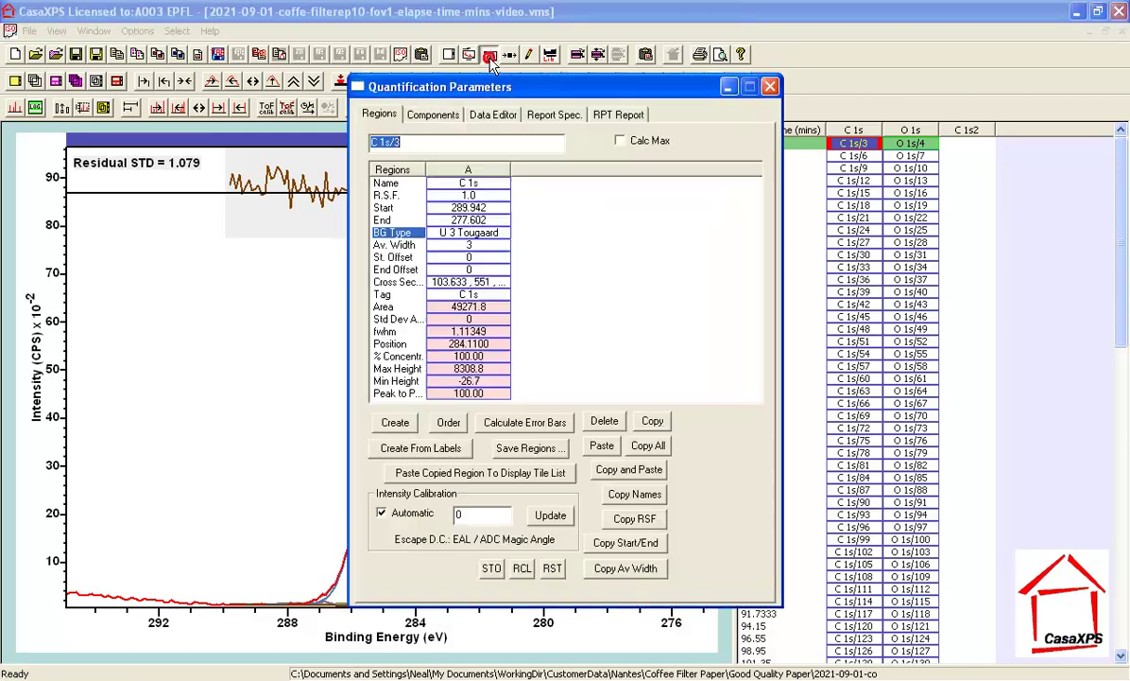
{"action": "left_click", "coordinate": [434, 116]}
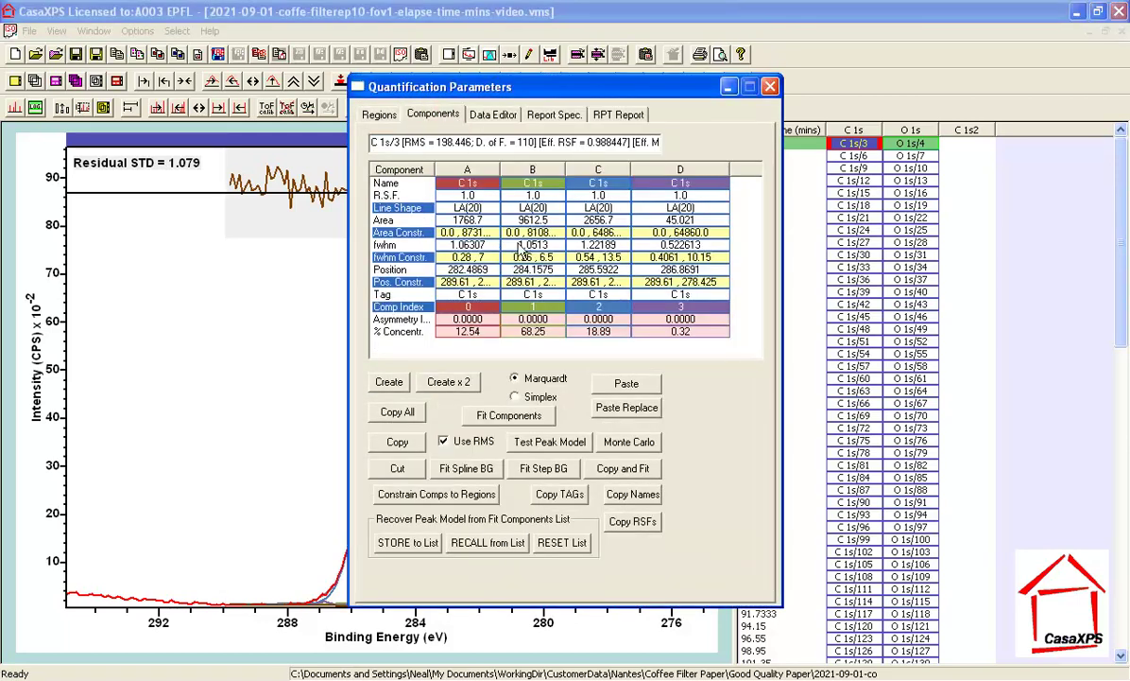
{"action": "left_click_drag", "start_coordinate": [392, 84], "coordinate": [654, 97]}
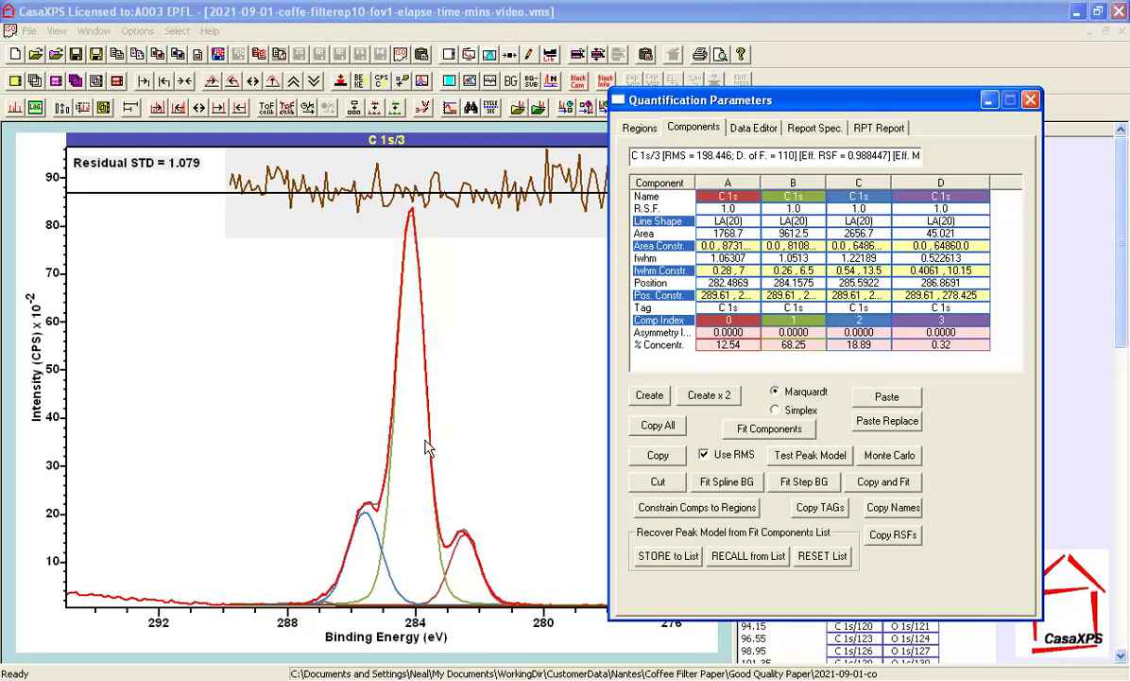
Displace peaks B and A, then refit C 1s/3 back to residual STD 1.079.
{"action": "left_click_drag", "start_coordinate": [683, 102], "coordinate": [392, 141]}
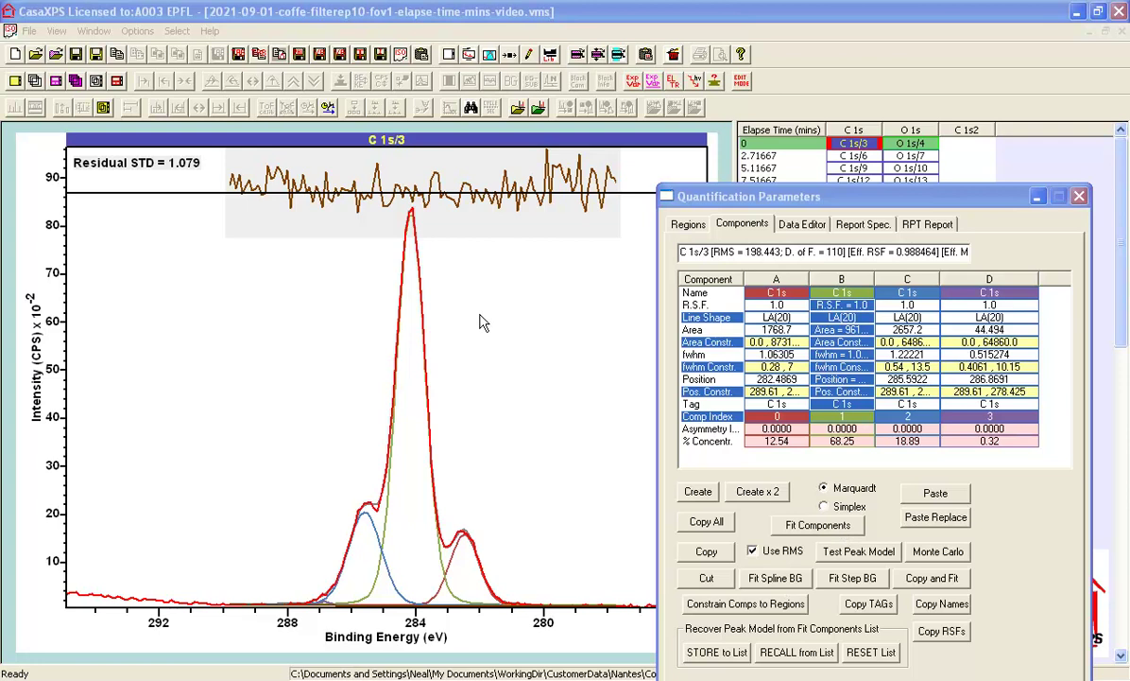
{"action": "left_click_drag", "start_coordinate": [411, 212], "coordinate": [412, 251]}
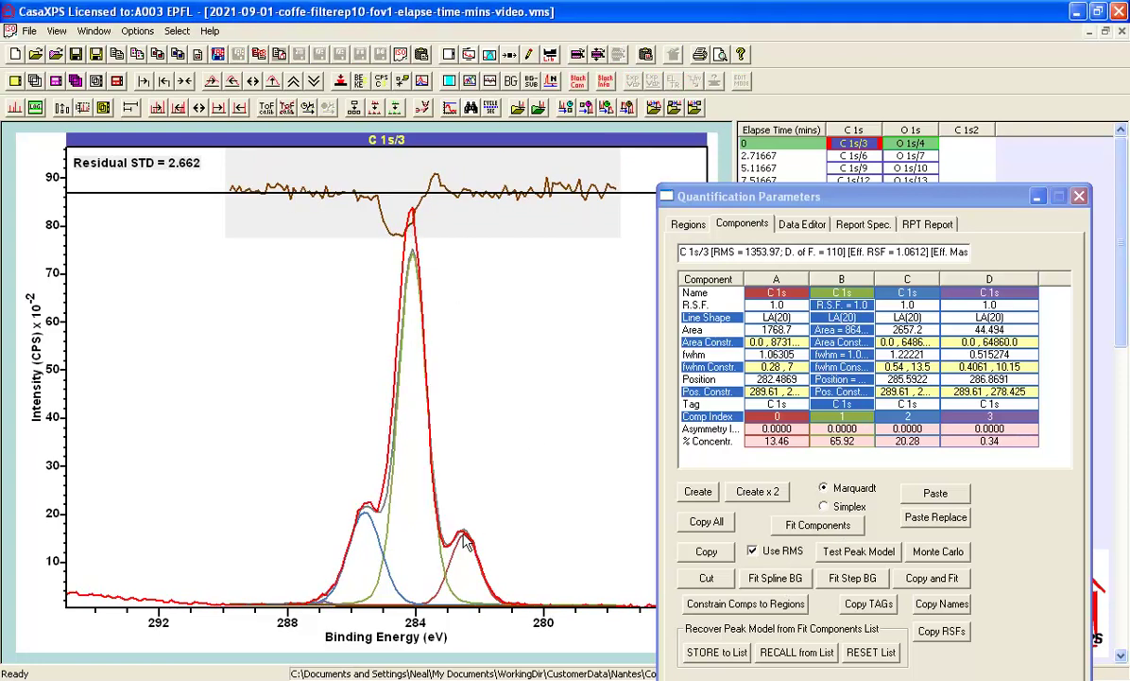
{"action": "left_click_drag", "start_coordinate": [463, 533], "coordinate": [468, 548]}
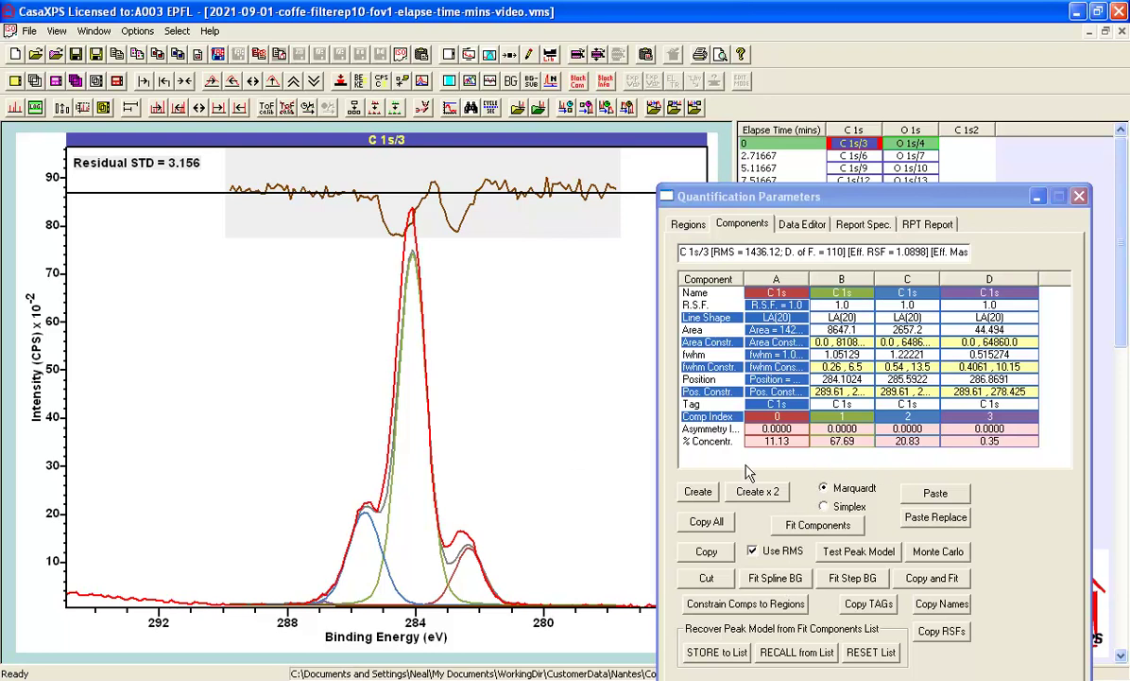
{"action": "left_click", "coordinate": [804, 535]}
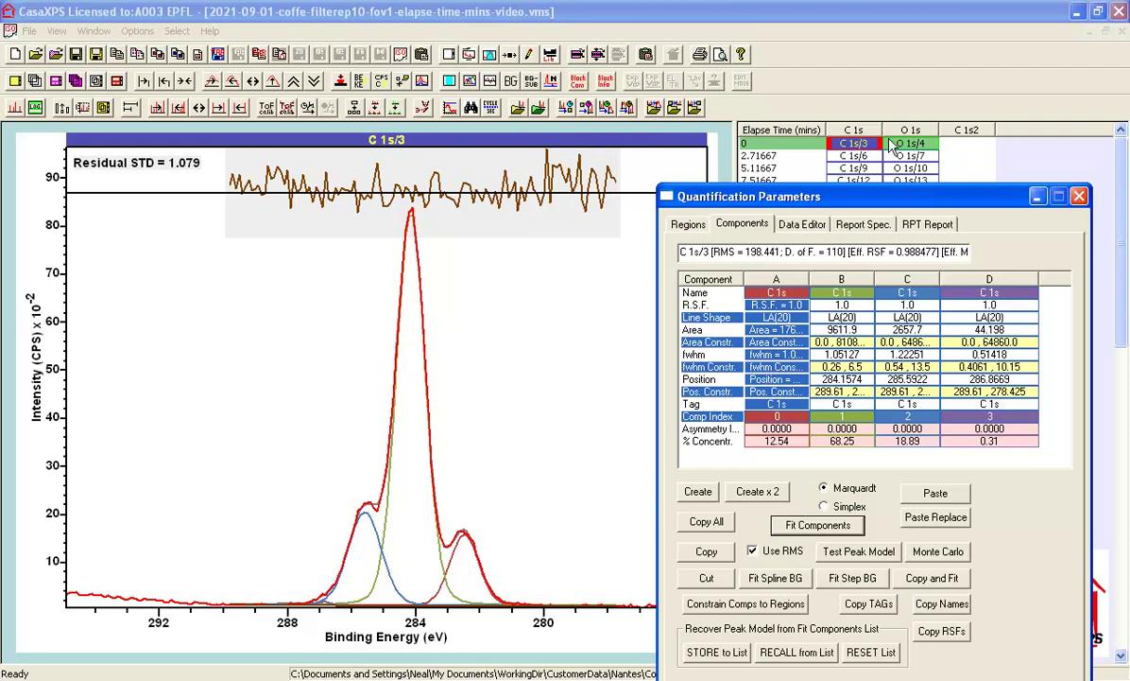
Overlay all the C 1s spectra in one plot with the four-component model.
{"action": "left_click", "coordinate": [854, 131]}
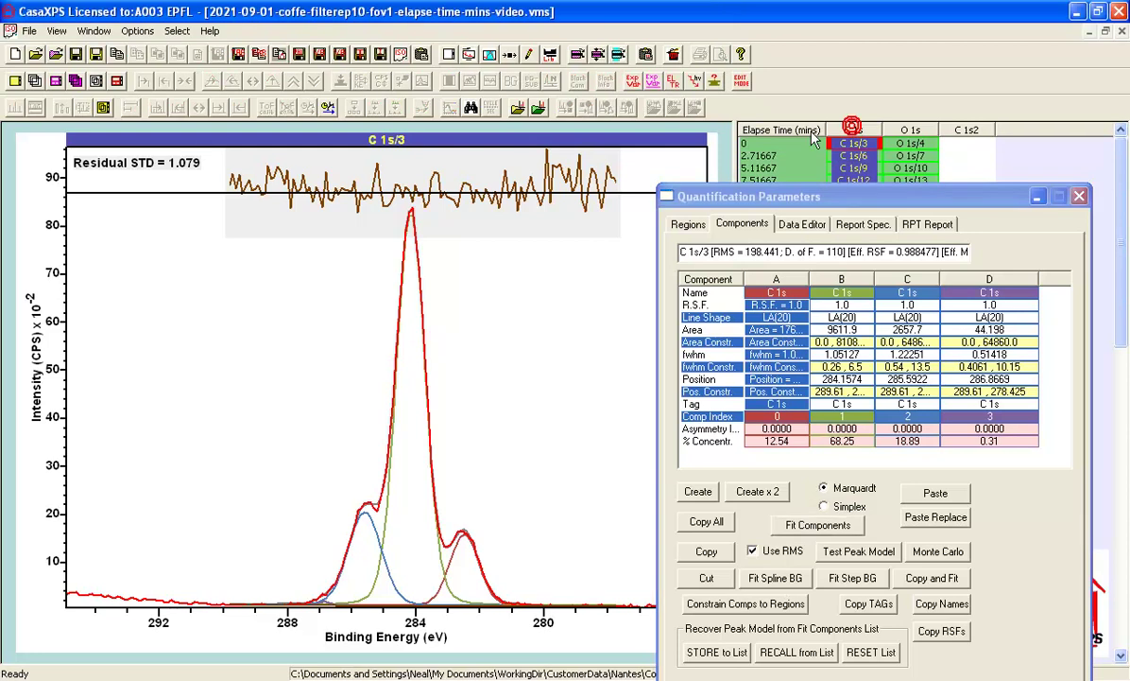
{"action": "left_click", "coordinate": [36, 80]}
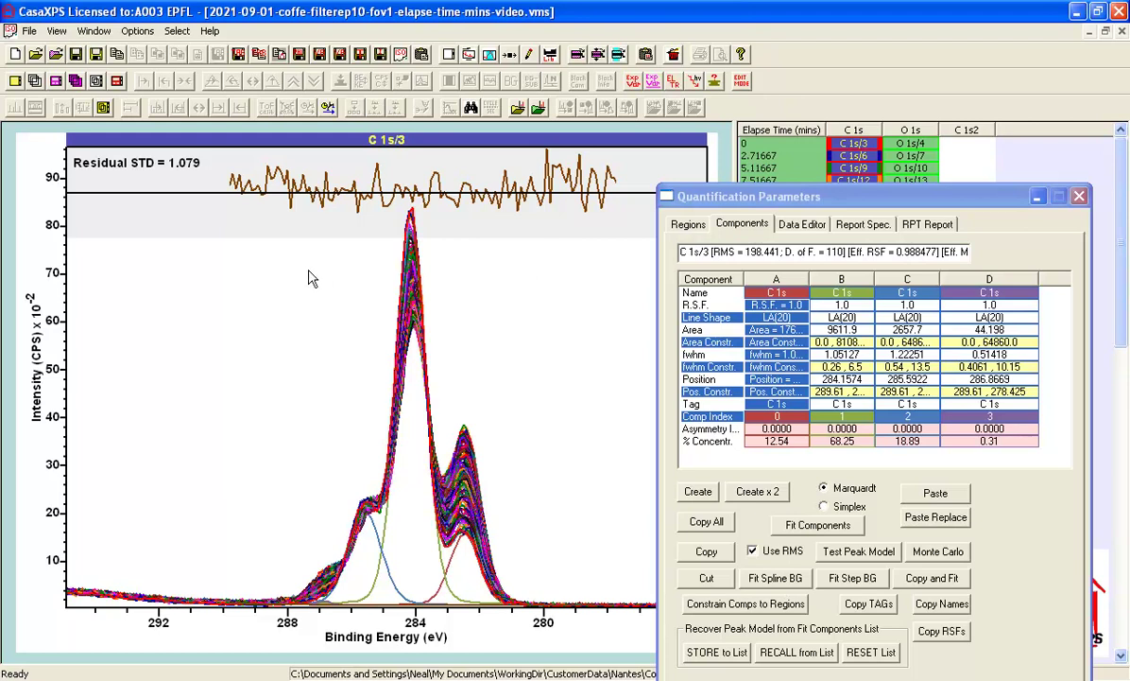
Propagate the C 1s region and four components from C 1s/3 to every spectrum.
{"action": "key", "text": "ctrl+b"}
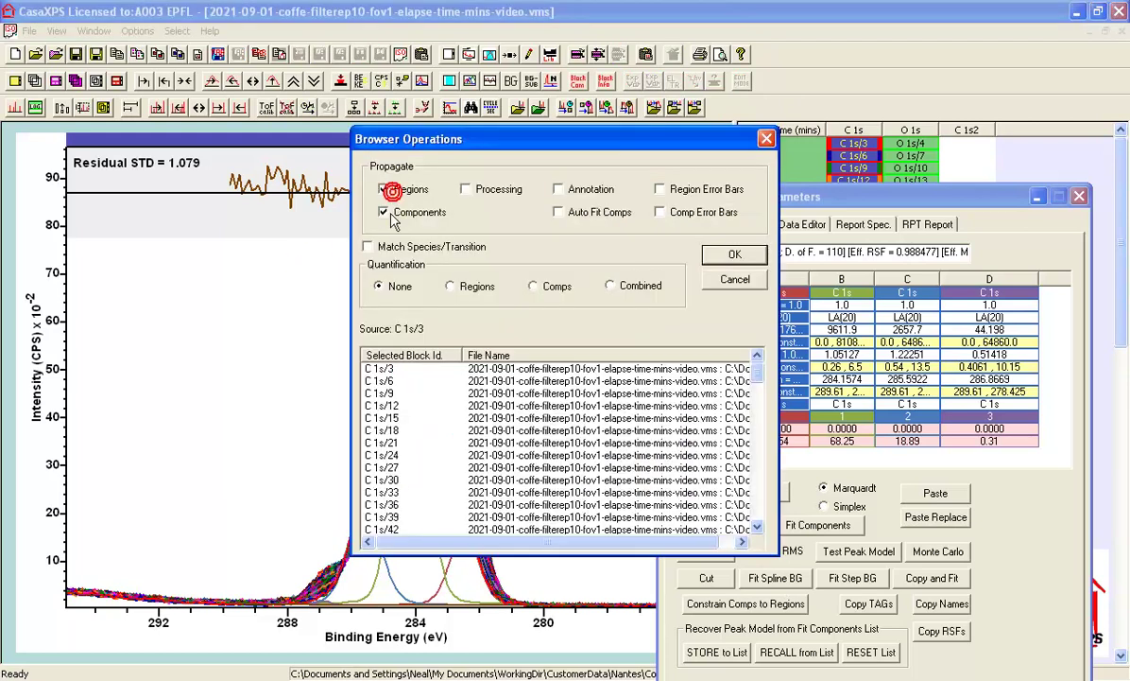
{"action": "left_click", "coordinate": [382, 212]}
{"action": "left_click", "coordinate": [736, 254]}
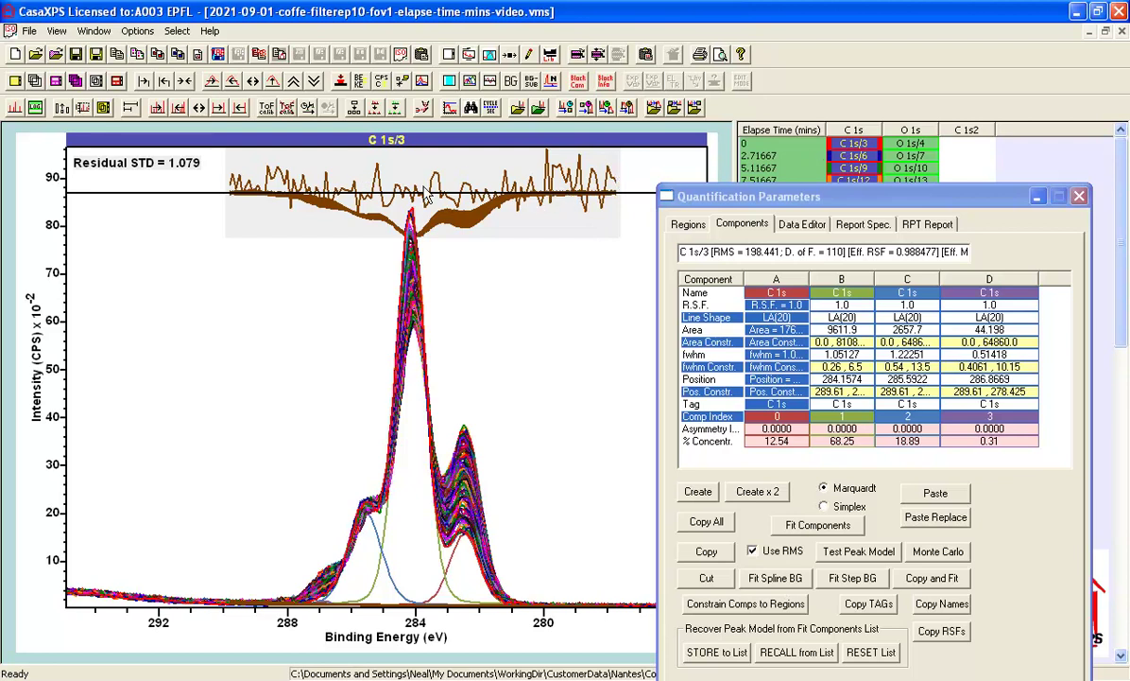
Fit the four components to all spectra at once, reaching residual STD 7.73.
{"action": "left_click", "coordinate": [803, 526]}
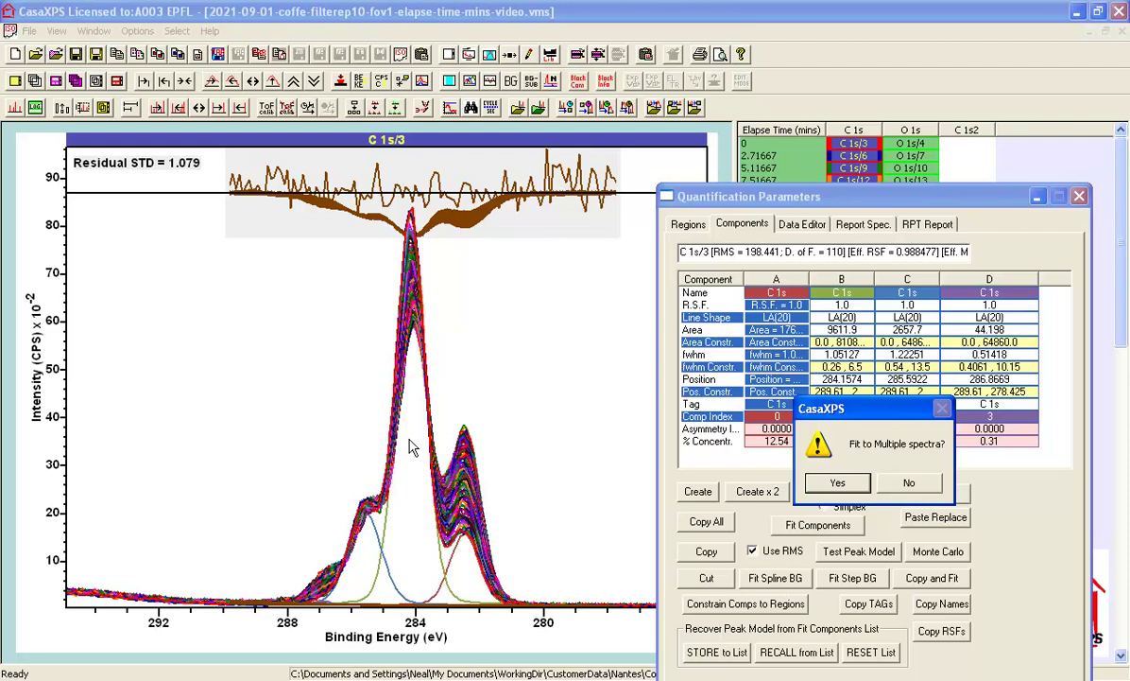
{"action": "left_click", "coordinate": [828, 480]}
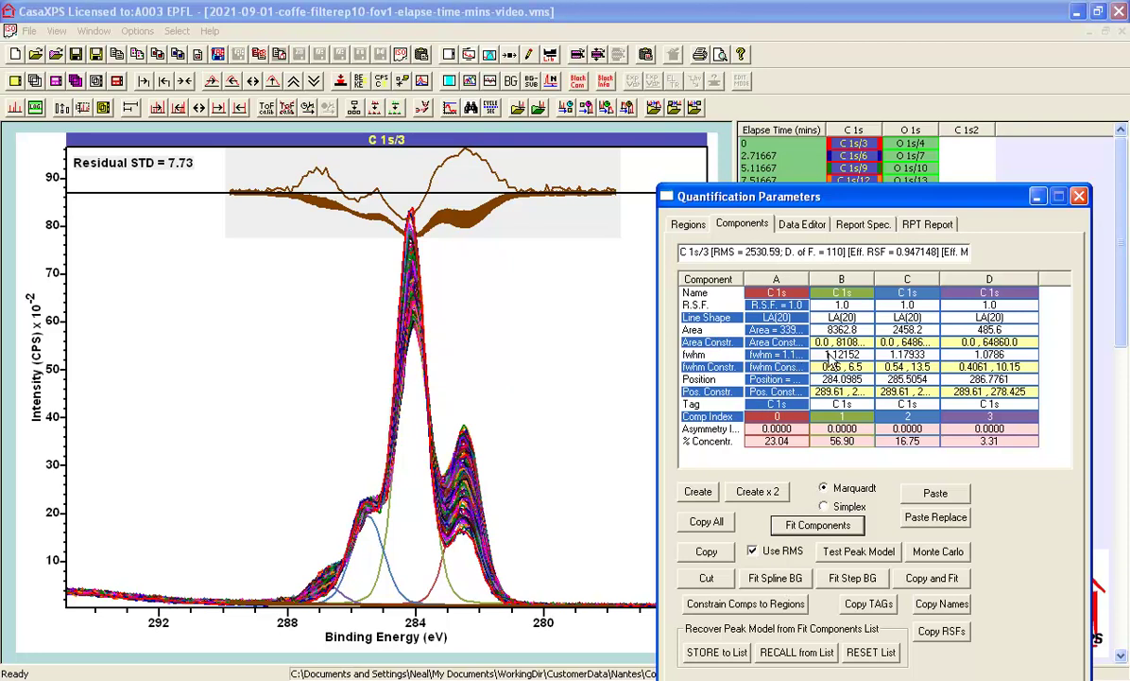
Select component D and open its fwhm value 1.0786 for editing.
{"action": "left_click", "coordinate": [1001, 344]}
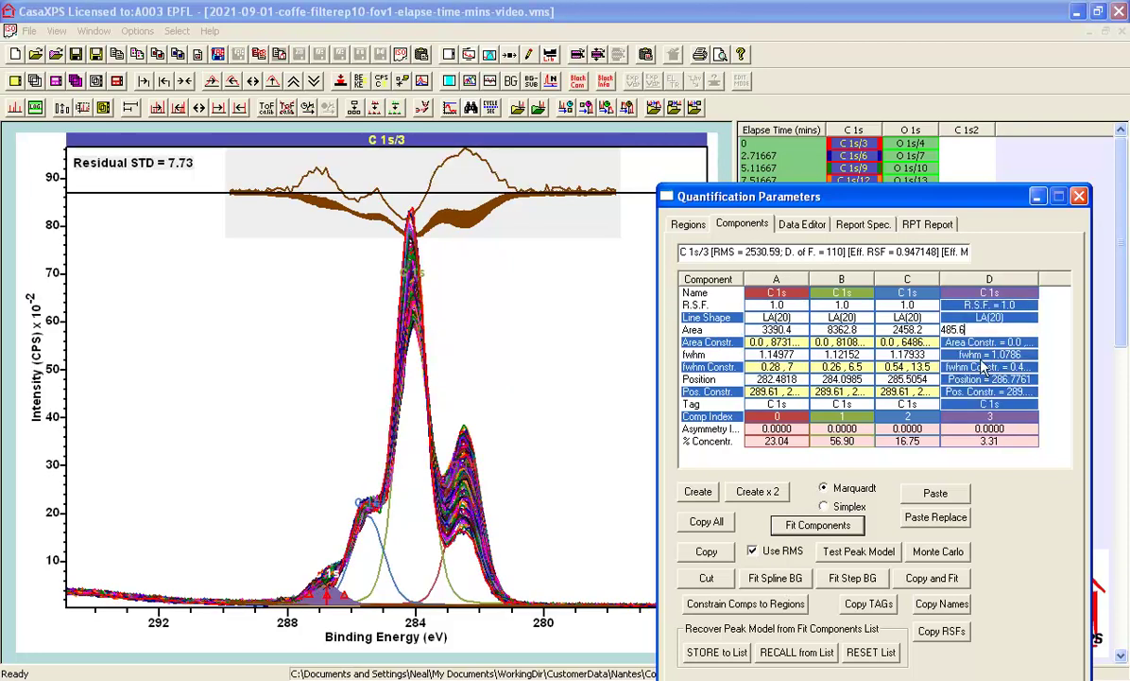
{"action": "left_click", "coordinate": [983, 355]}
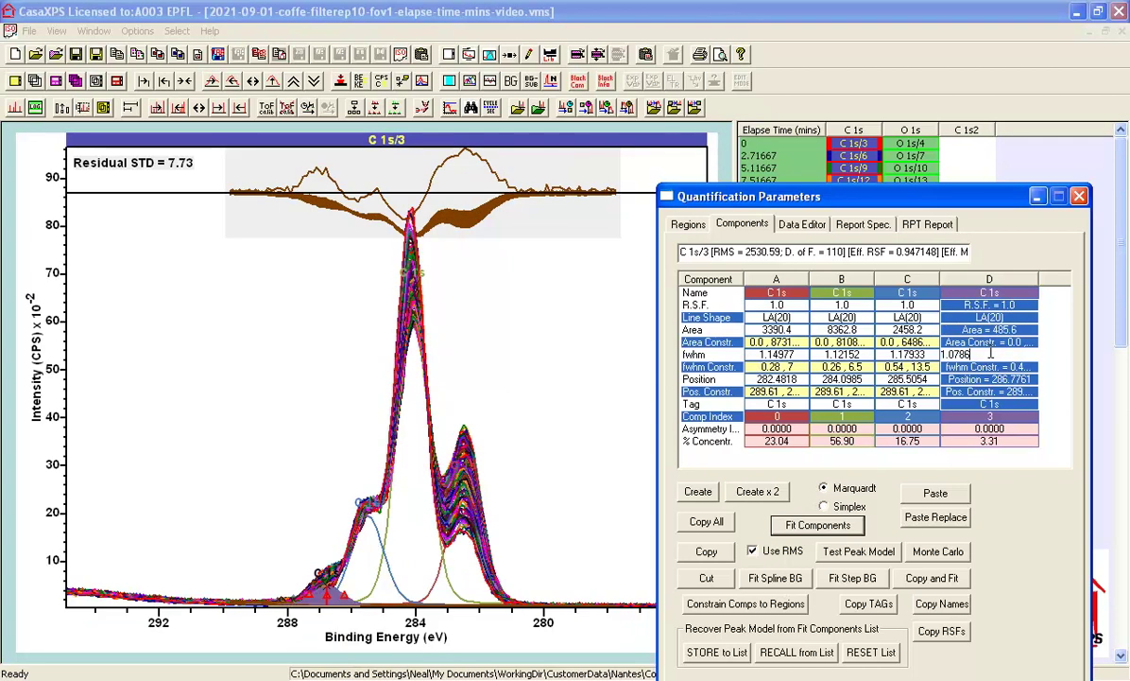
{"action": "double_click", "coordinate": [990, 352]}
Fix every component's FWHM at its fitted value, e.g. D at 1.079.
{"action": "left_click", "coordinate": [719, 367]}
{"action": "key", "text": "BackSpace"}
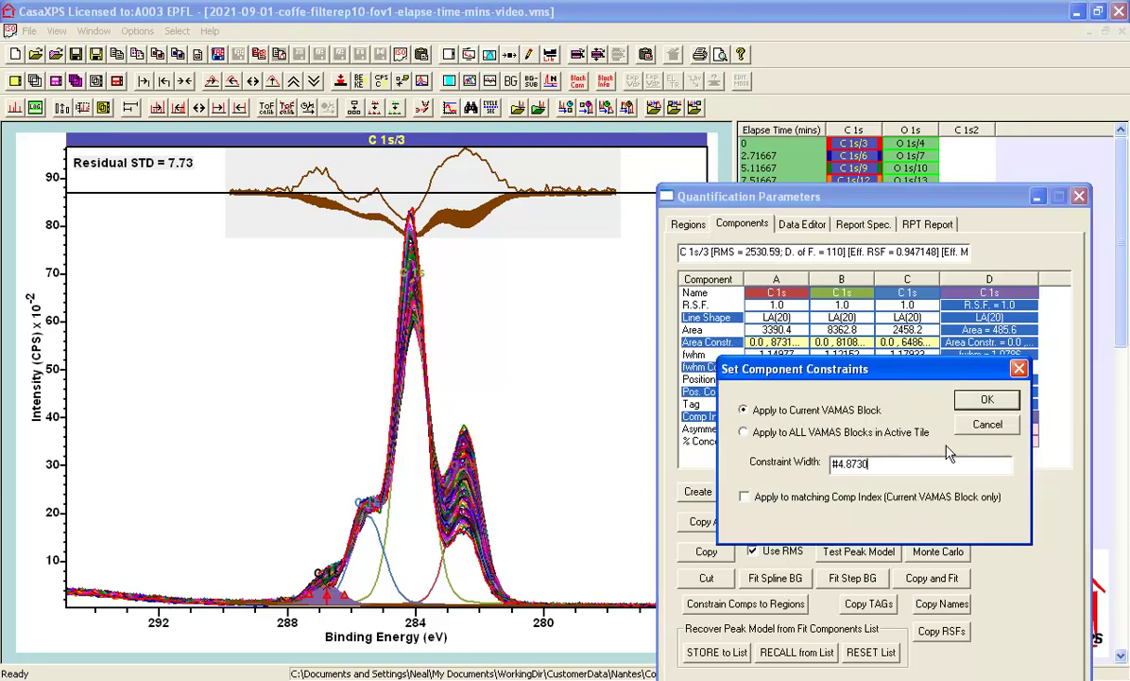
{"action": "key", "text": "Return"}
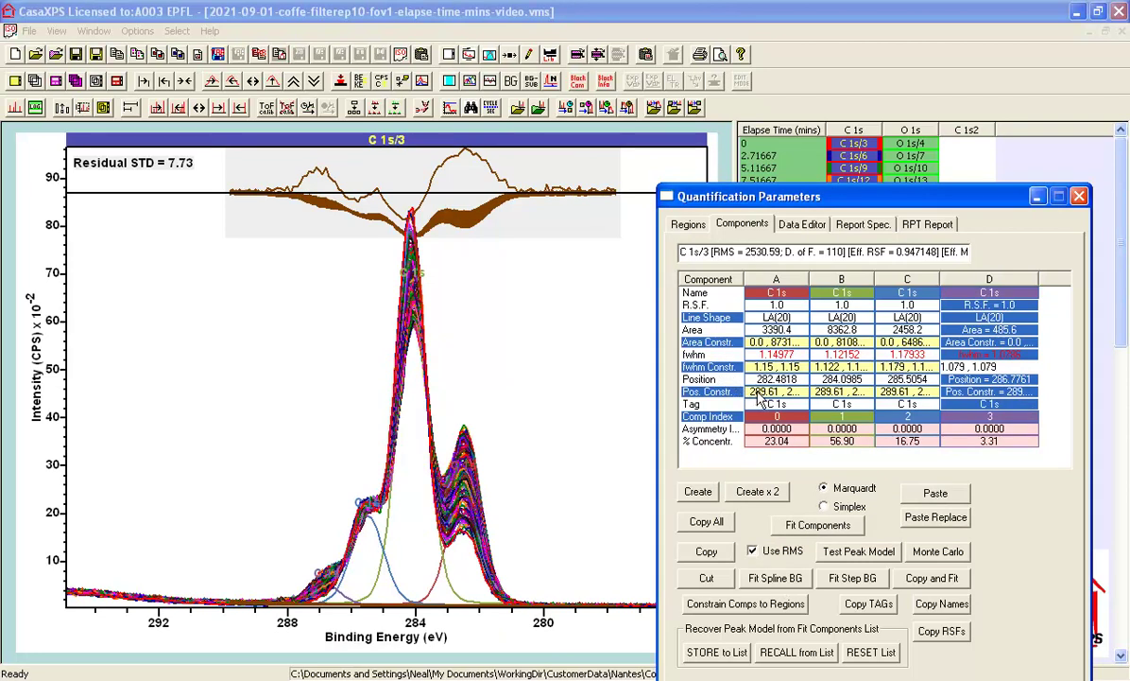
Fix every component's position at its fitted value, e.g. D at 286.776 eV.
{"action": "double_click", "coordinate": [761, 393]}
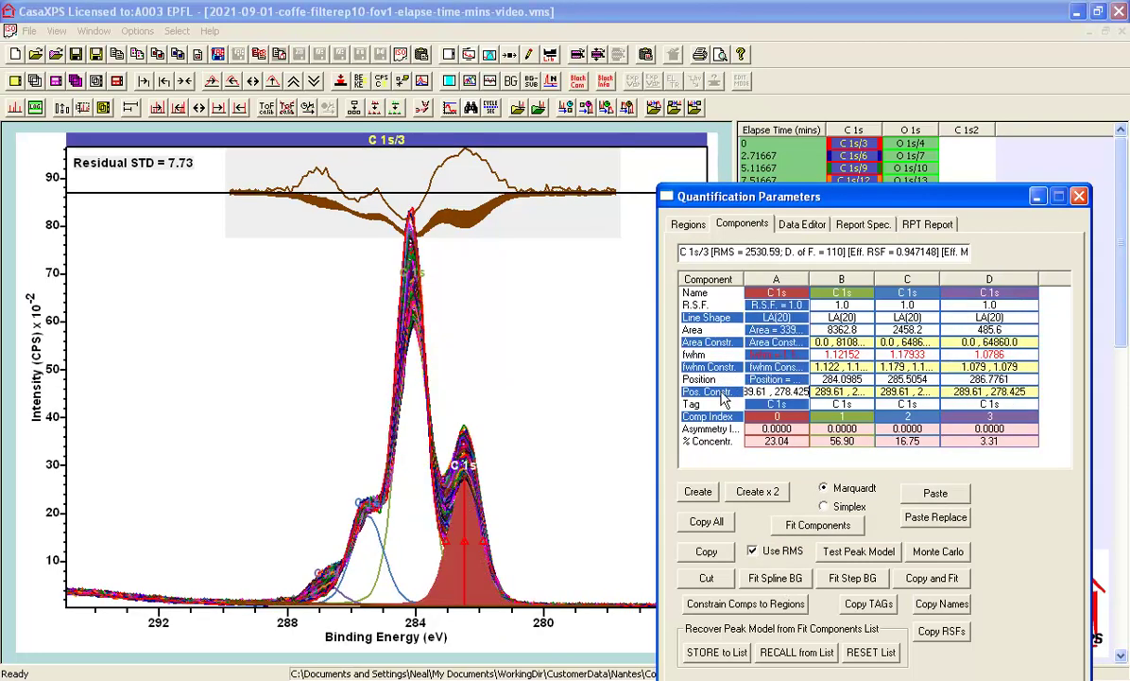
{"action": "left_click", "coordinate": [887, 464]}
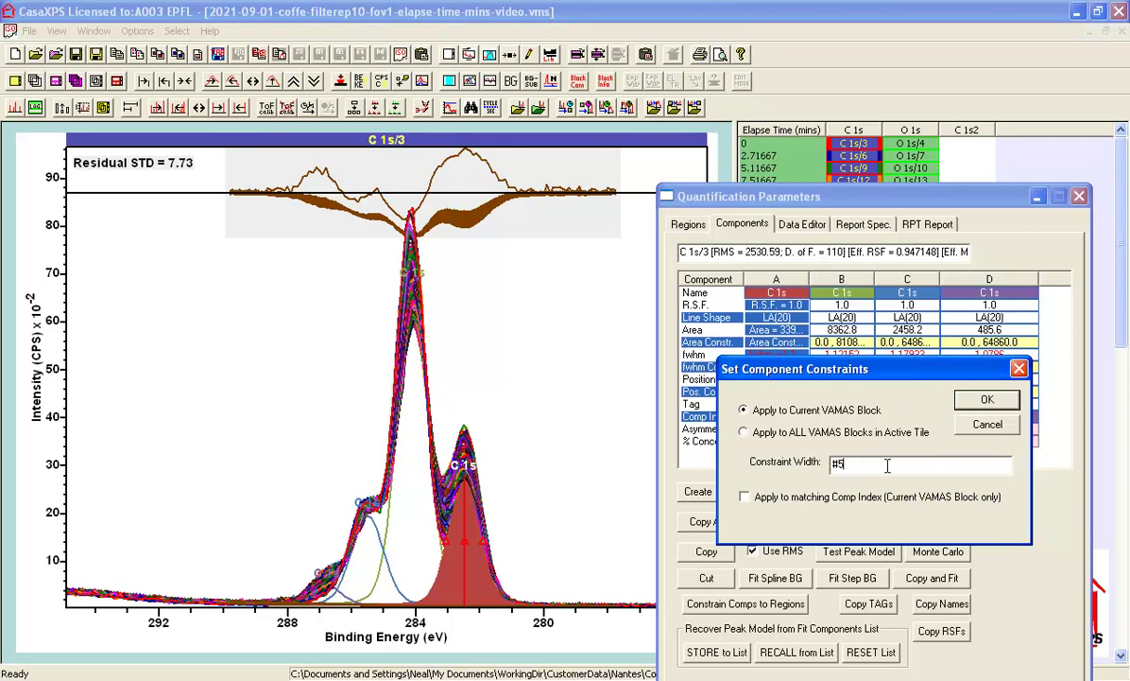
{"action": "key", "text": "Return"}
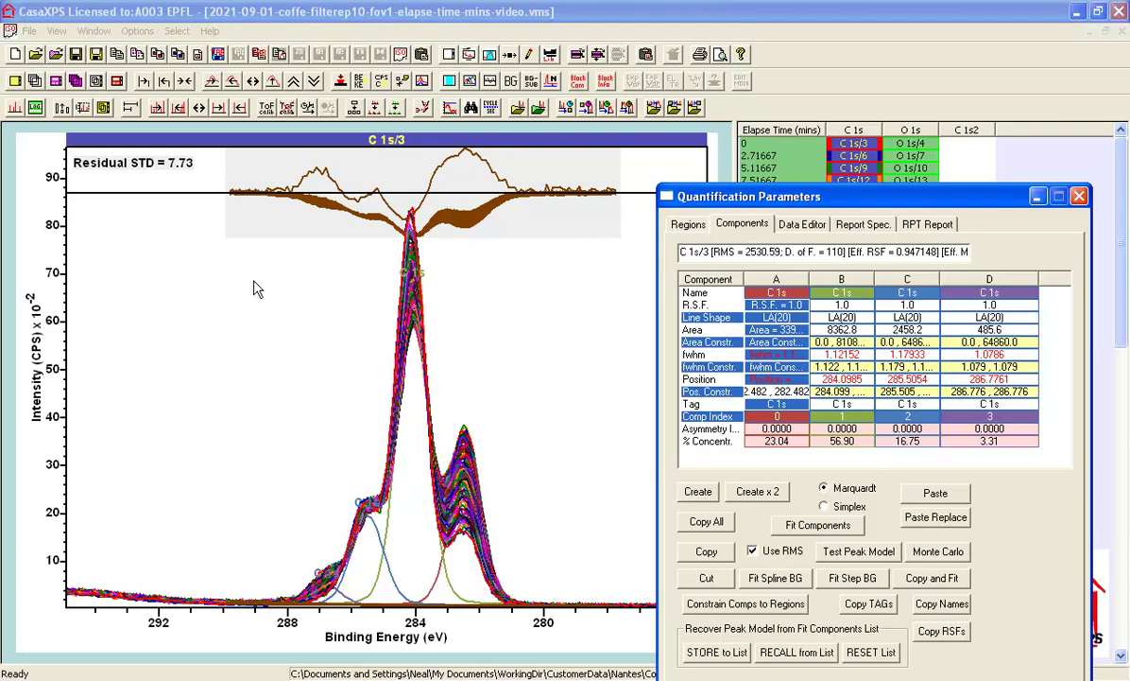
Propagate the constrained regions and components to all C 1s spectra with Auto Fit Comps.
{"action": "key", "text": "ctrl+p"}
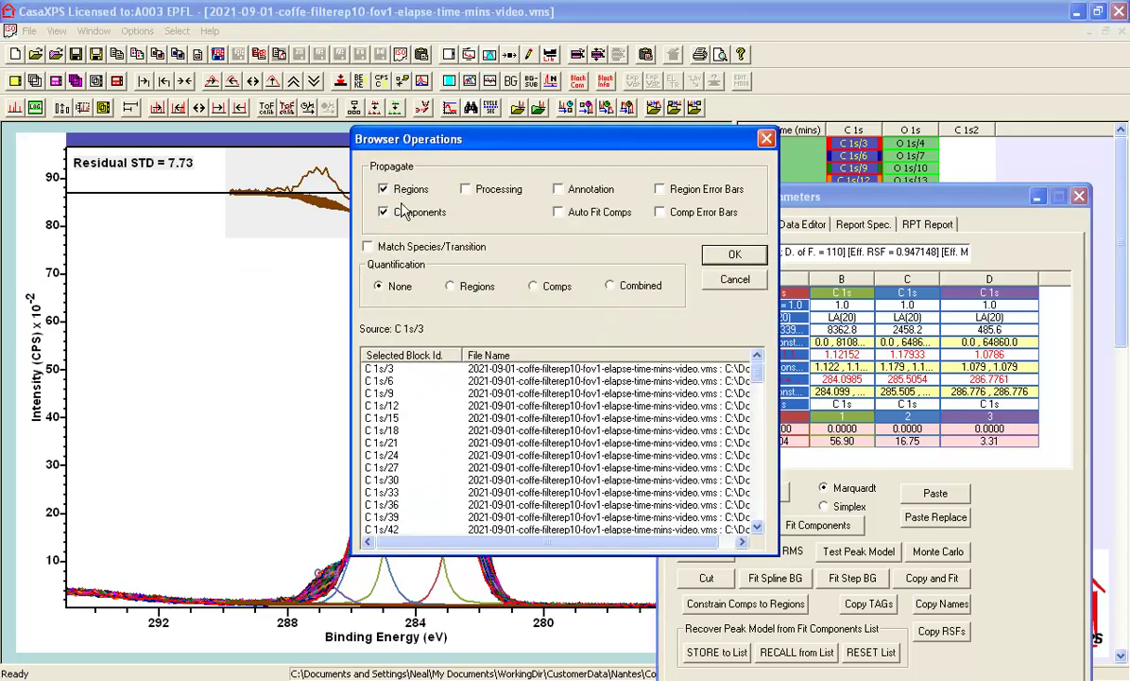
{"action": "left_click", "coordinate": [582, 213]}
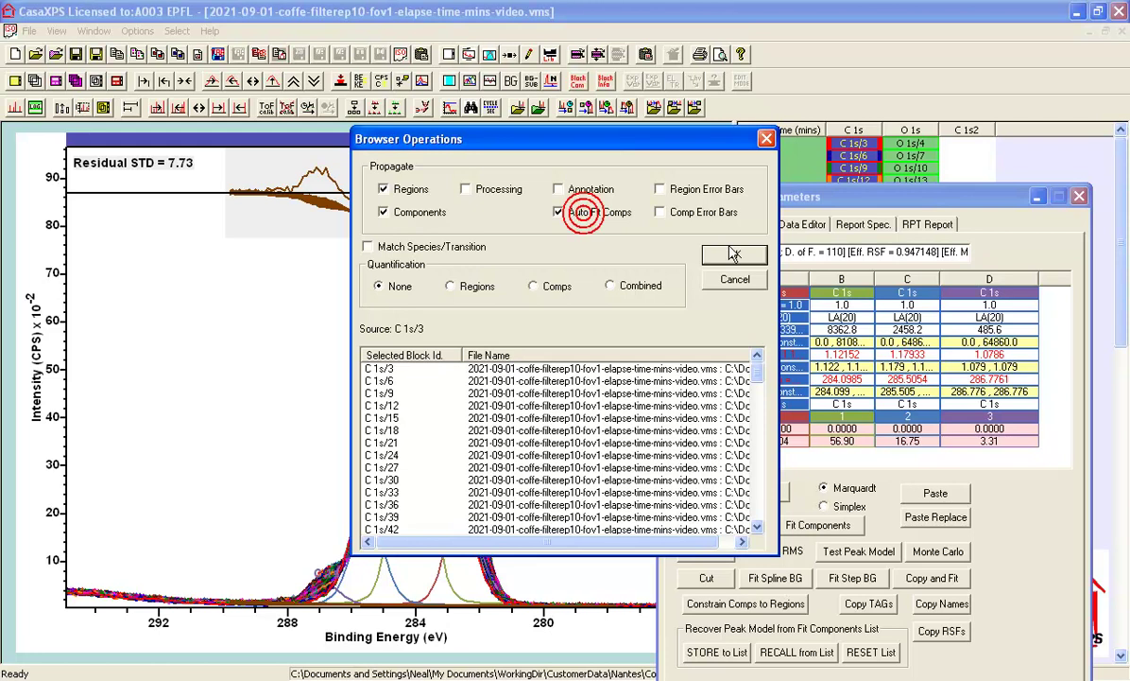
{"action": "left_click", "coordinate": [734, 254]}
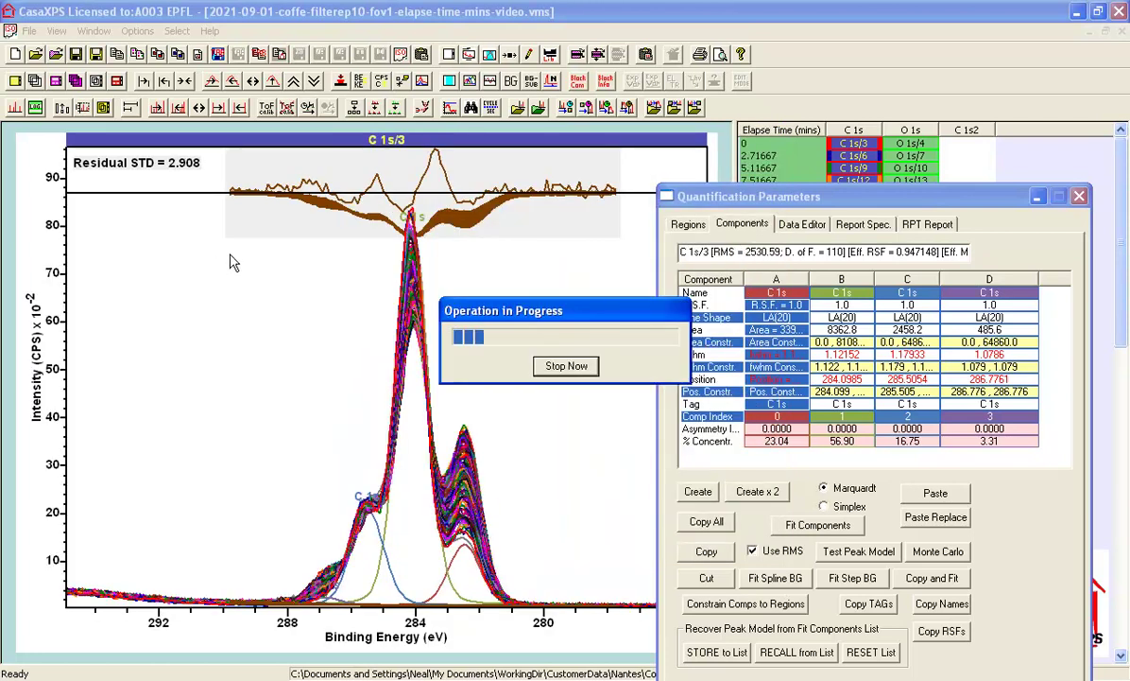